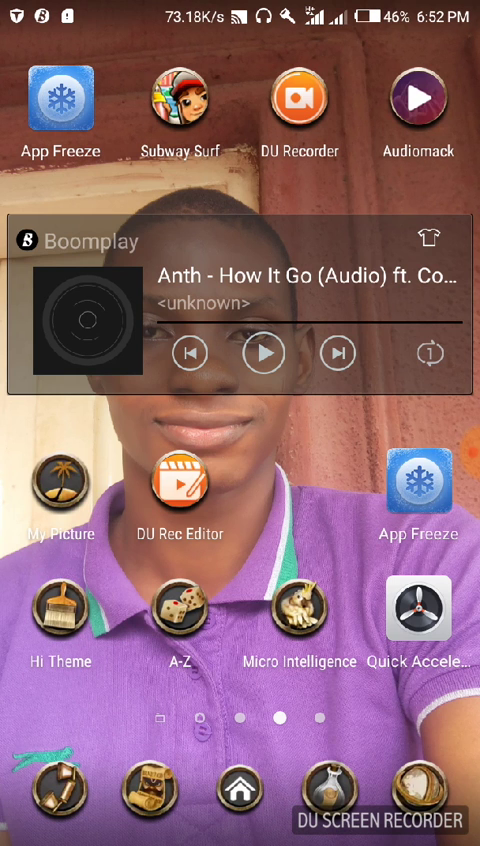
- Pull down the notification shade from the top of the home screen
{"action": "left_click_drag", "start_coordinate": [240, 5], "coordinate": [240, 500]}
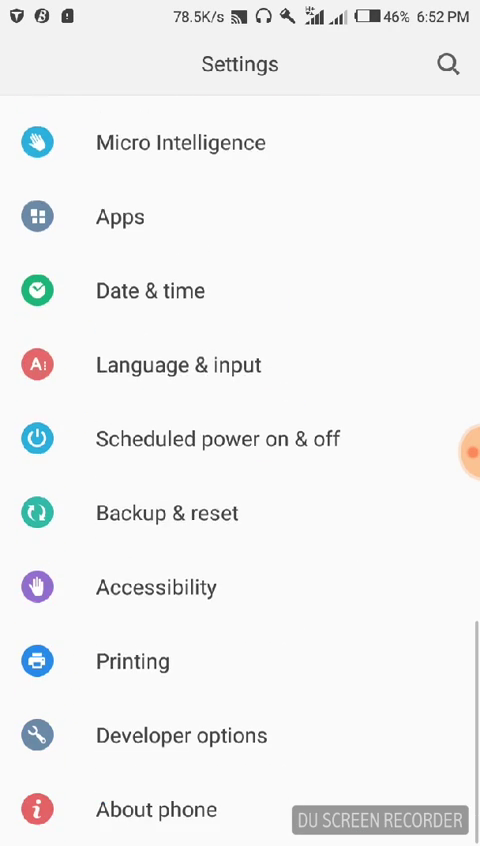
- Check Android version 6.0 under About phone, then return to the home screen
{"action": "left_click", "coordinate": [156, 809]}
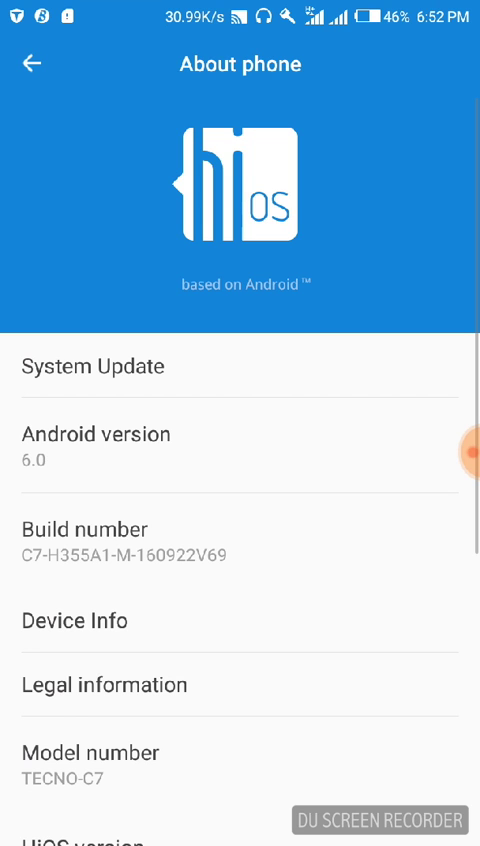
{"action": "key", "text": "Home"}
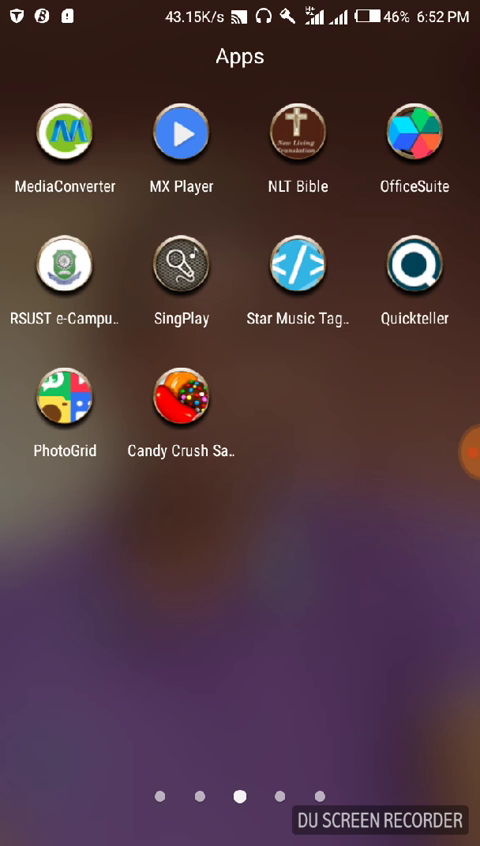
- Page through the Apps folder and come back to the page with MediaConverter
{"action": "left_click_drag", "start_coordinate": [400, 500], "coordinate": [80, 500]}
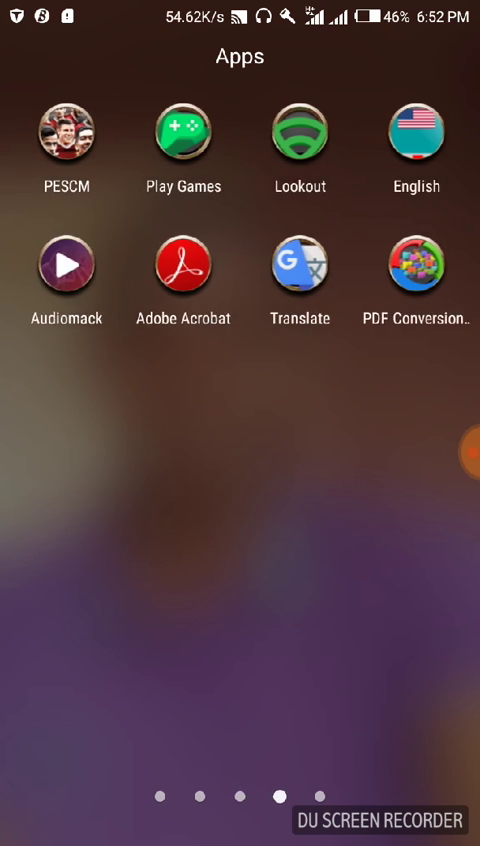
{"action": "mouse_move", "coordinate": [400, 500]}
{"action": "left_mouse_down"}
{"action": "mouse_move", "coordinate": [80, 500]}
{"action": "mouse_move", "coordinate": [330, 500]}
{"action": "left_mouse_up"}
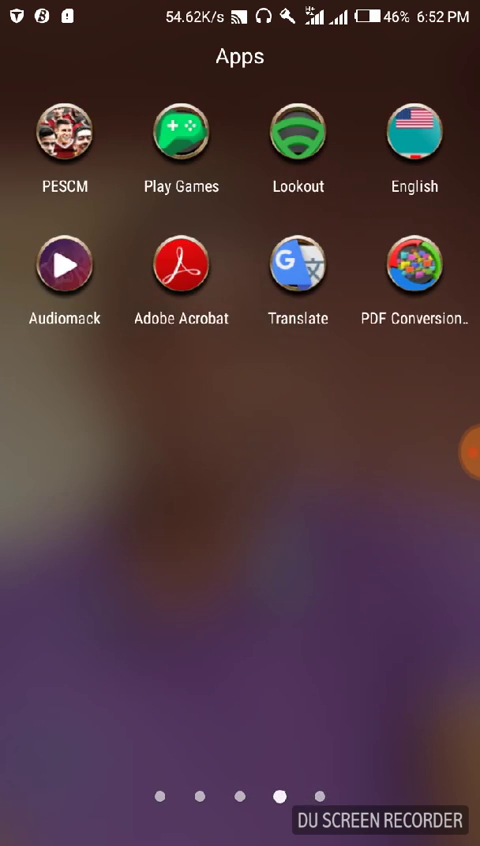
{"action": "left_click_drag", "start_coordinate": [100, 500], "coordinate": [400, 500]}
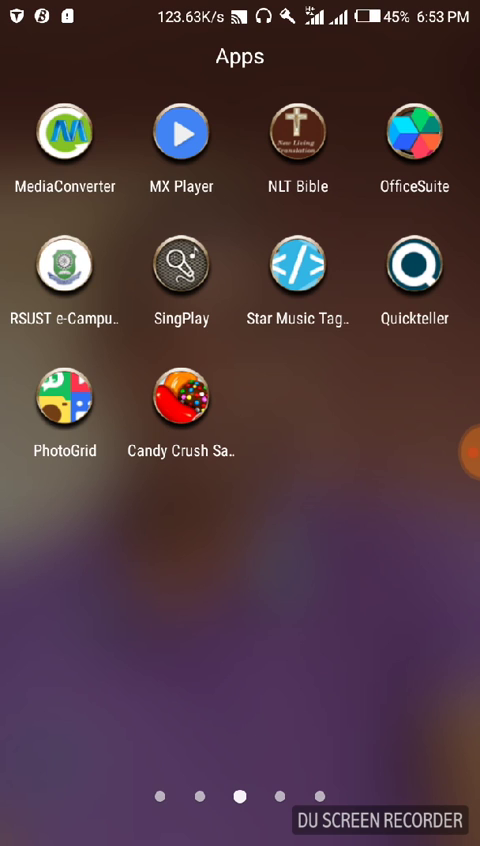
{"action": "left_click_drag", "start_coordinate": [200, 500], "coordinate": [330, 500]}
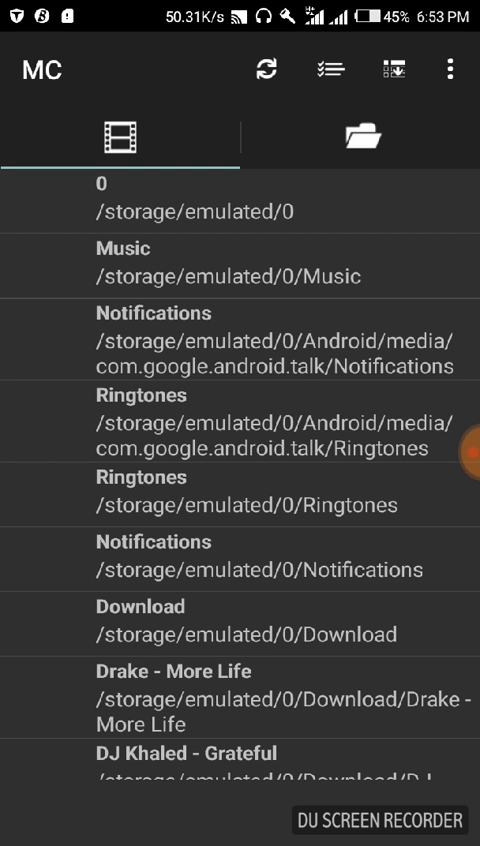
- Browse MediaConverter's storage folders and open Download to list its MP3 files
{"action": "left_click", "coordinate": [362, 135]}
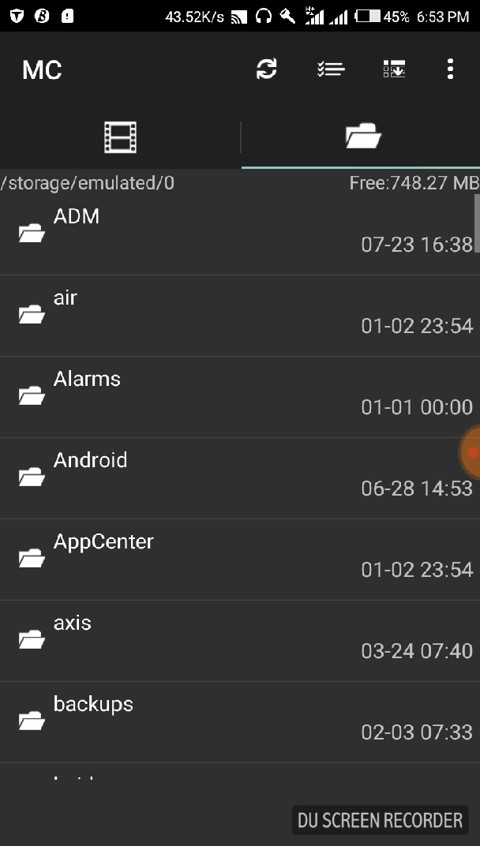
{"action": "scroll", "coordinate": [240, 450], "scroll_direction": "down", "scroll_amount": 5}
{"action": "scroll", "coordinate": [240, 450], "scroll_direction": "down", "scroll_amount": 5}
{"action": "scroll", "coordinate": [240, 450], "scroll_direction": "down", "scroll_amount": 3}
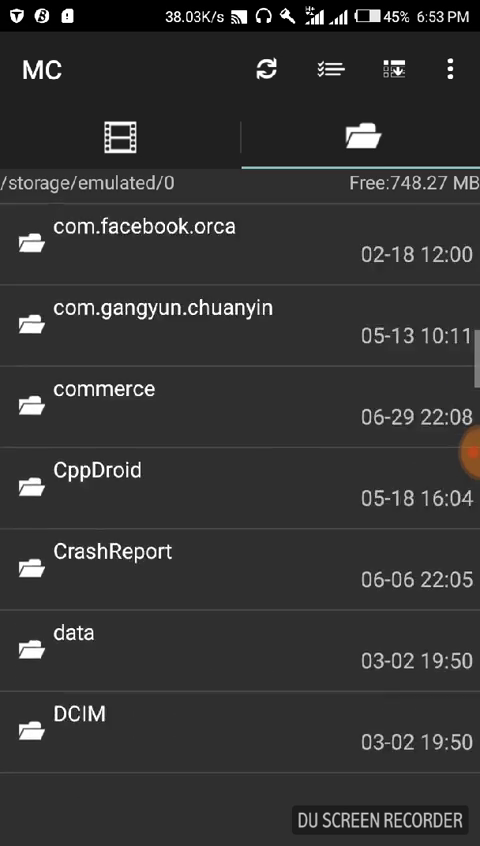
{"action": "scroll", "coordinate": [240, 450], "scroll_direction": "down", "scroll_amount": 2}
{"action": "scroll", "coordinate": [240, 450], "scroll_direction": "down", "scroll_amount": 5}
{"action": "scroll", "coordinate": [240, 450], "scroll_direction": "down", "scroll_amount": 4}
{"action": "scroll", "coordinate": [240, 450], "scroll_direction": "down", "scroll_amount": 1}
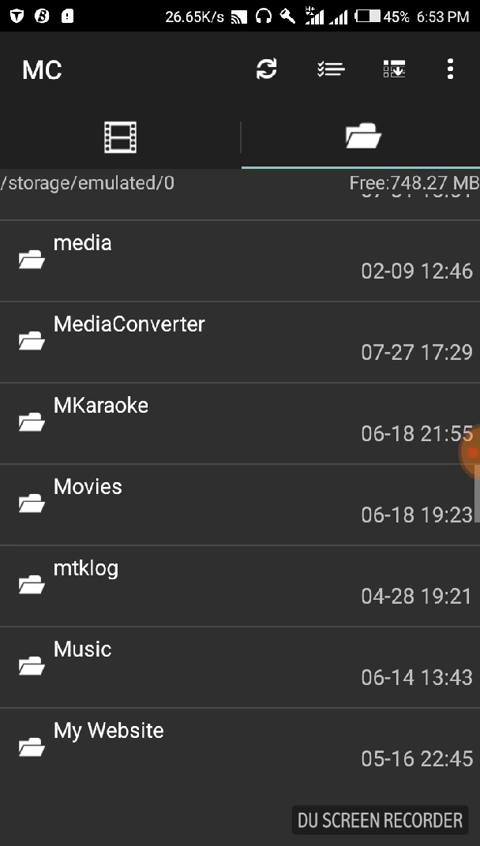
{"action": "scroll", "coordinate": [240, 450], "scroll_direction": "down", "scroll_amount": 2}
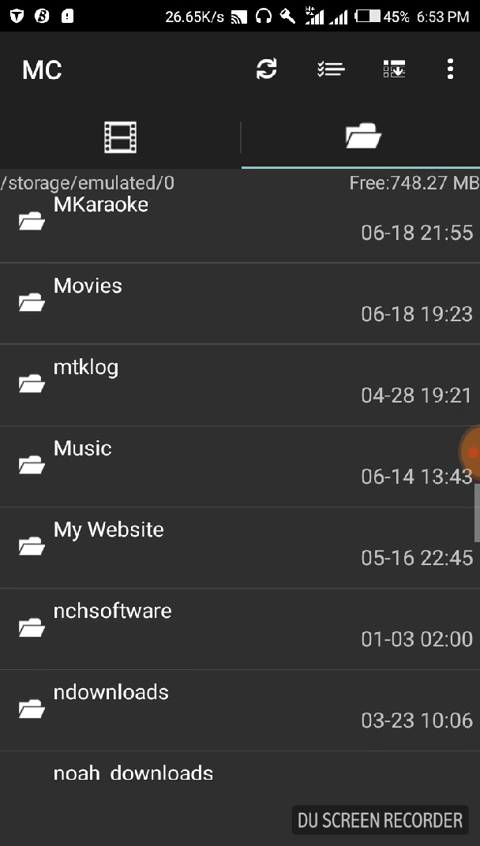
{"action": "scroll", "coordinate": [240, 450], "scroll_direction": "up", "scroll_amount": 2}
{"action": "scroll", "coordinate": [240, 450], "scroll_direction": "down", "scroll_amount": 3}
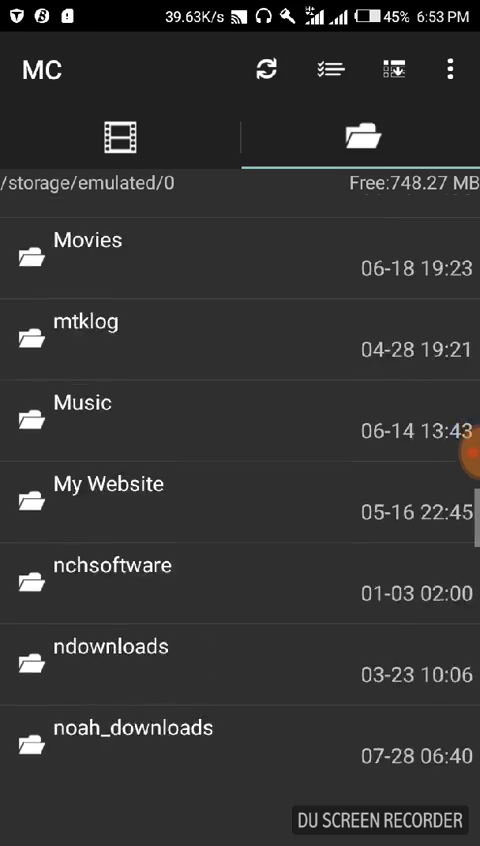
{"action": "scroll", "coordinate": [240, 450], "scroll_direction": "down", "scroll_amount": 3}
{"action": "scroll", "coordinate": [240, 450], "scroll_direction": "up", "scroll_amount": 4}
{"action": "scroll", "coordinate": [240, 450], "scroll_direction": "up", "scroll_amount": 4}
{"action": "scroll", "coordinate": [240, 450], "scroll_direction": "up", "scroll_amount": 3}
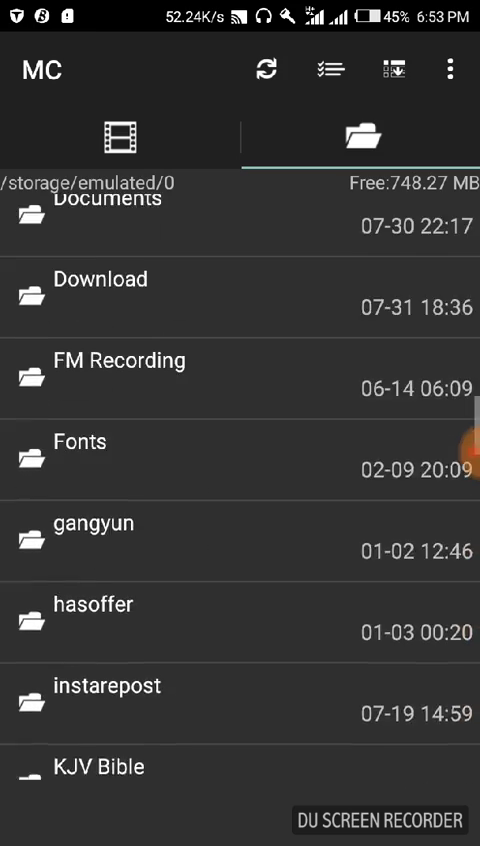
{"action": "scroll", "coordinate": [240, 450], "scroll_direction": "up", "scroll_amount": 2}
{"action": "scroll", "coordinate": [240, 450], "scroll_direction": "up", "scroll_amount": 2}
{"action": "scroll", "coordinate": [240, 450], "scroll_direction": "up", "scroll_amount": 2}
{"action": "scroll", "coordinate": [240, 450], "scroll_direction": "down", "scroll_amount": 2}
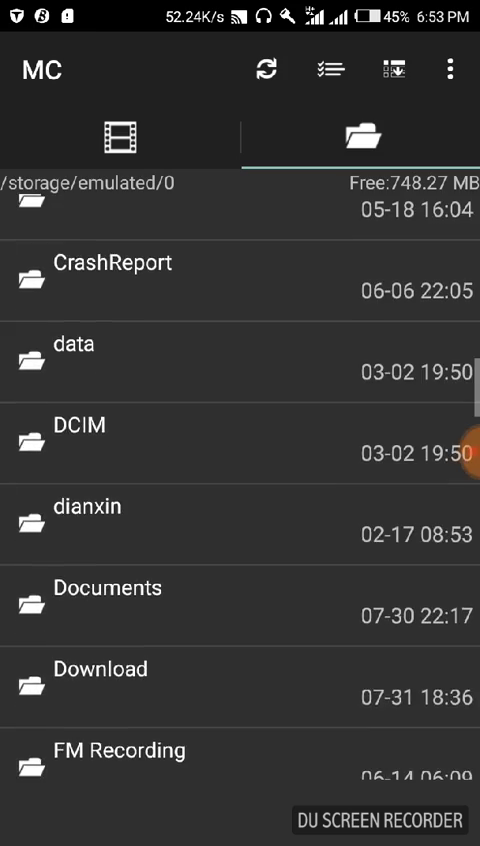
{"action": "left_click", "coordinate": [100, 670]}
{"action": "scroll", "coordinate": [240, 450], "scroll_direction": "up", "scroll_amount": 3}
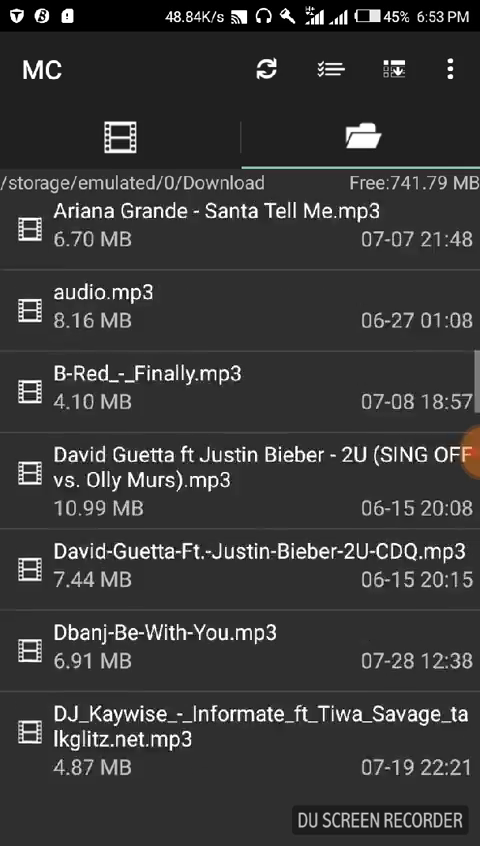
{"action": "scroll", "coordinate": [240, 450], "scroll_direction": "up", "scroll_amount": 3}
{"action": "scroll", "coordinate": [240, 450], "scroll_direction": "up", "scroll_amount": 3}
{"action": "scroll", "coordinate": [240, 450], "scroll_direction": "down", "scroll_amount": 2}
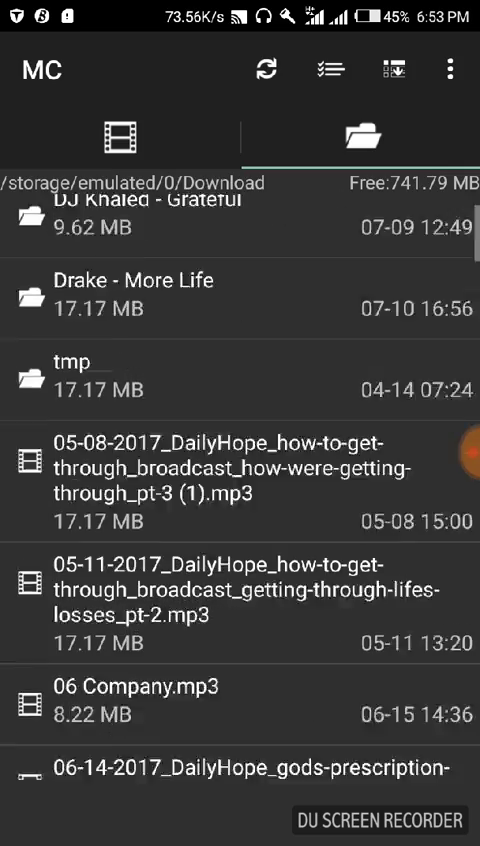
{"action": "scroll", "coordinate": [240, 450], "scroll_direction": "down", "scroll_amount": 4}
{"action": "scroll", "coordinate": [240, 450], "scroll_direction": "down", "scroll_amount": 4}
{"action": "scroll", "coordinate": [240, 450], "scroll_direction": "down", "scroll_amount": 4}
{"action": "scroll", "coordinate": [240, 450], "scroll_direction": "down", "scroll_amount": 5}
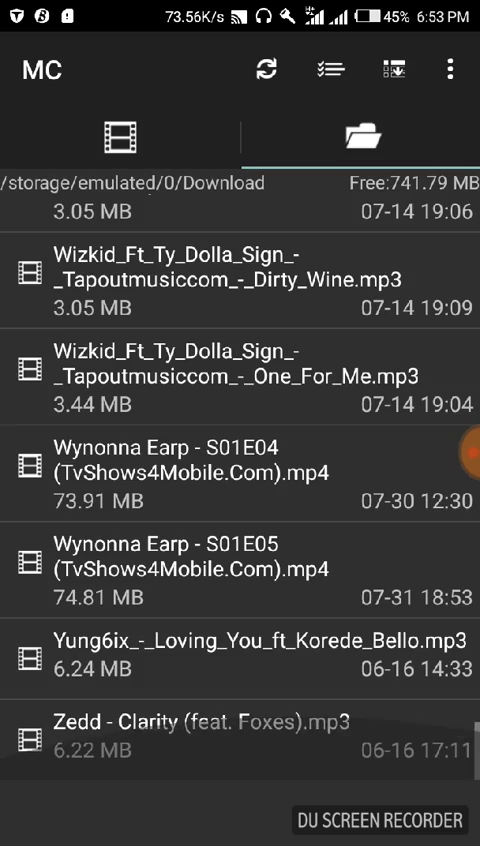
{"action": "scroll", "coordinate": [240, 450], "scroll_direction": "up", "scroll_amount": 2}
{"action": "left_click", "coordinate": [120, 137]}
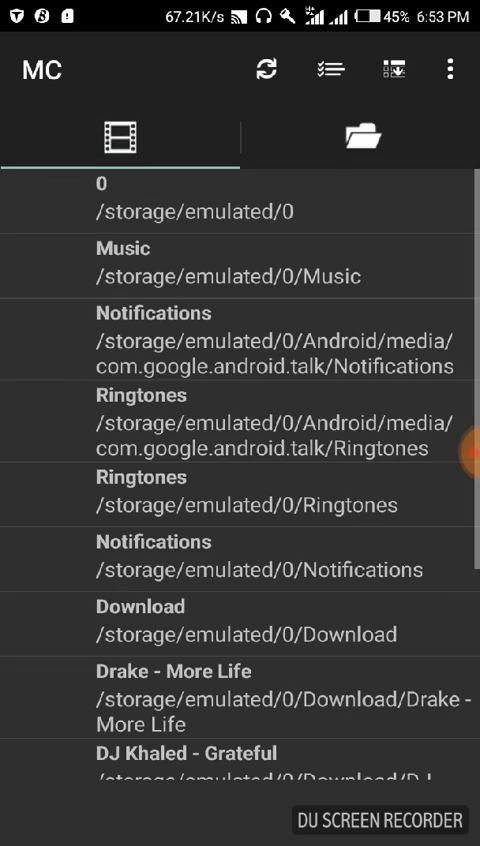
{"action": "scroll", "coordinate": [240, 450], "scroll_direction": "down", "scroll_amount": 4}
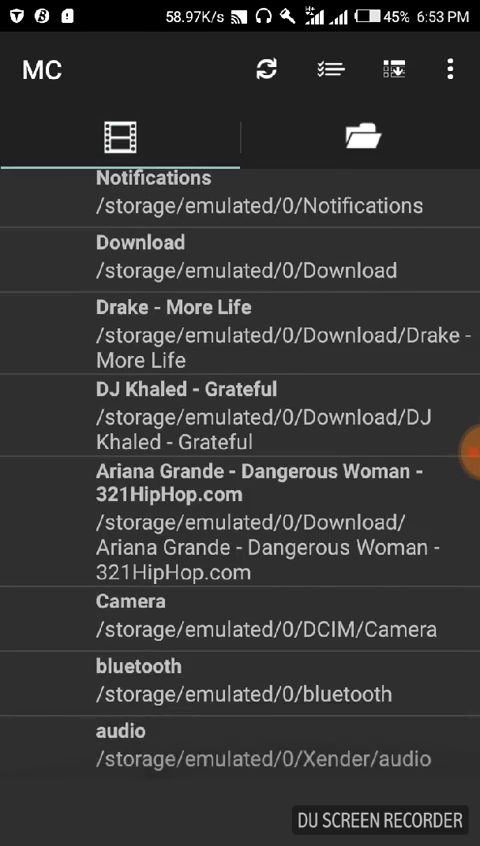
{"action": "scroll", "coordinate": [240, 450], "scroll_direction": "up", "scroll_amount": 2}
{"action": "scroll", "coordinate": [240, 450], "scroll_direction": "up", "scroll_amount": 2}
{"action": "left_click", "coordinate": [362, 137]}
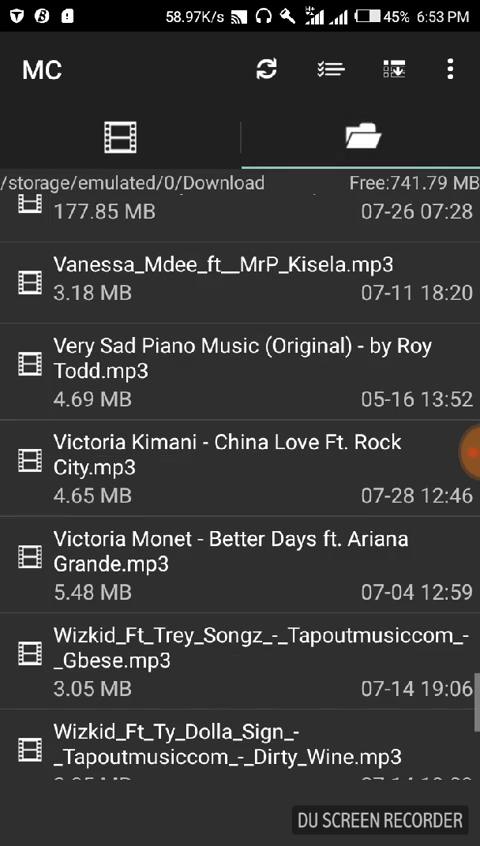
{"action": "scroll", "coordinate": [240, 450], "scroll_direction": "up", "scroll_amount": 1}
{"action": "scroll", "coordinate": [240, 450], "scroll_direction": "down", "scroll_amount": 2}
{"action": "scroll", "coordinate": [240, 450], "scroll_direction": "down", "scroll_amount": 4}
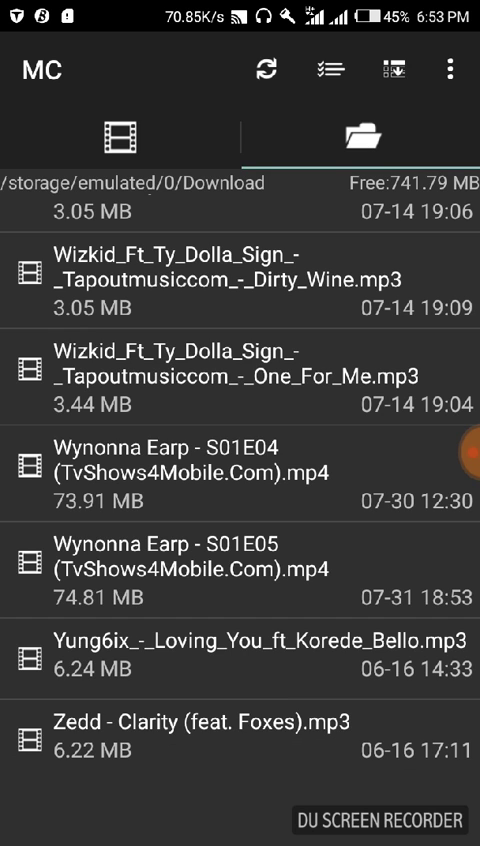
{"action": "left_click", "coordinate": [200, 568]}
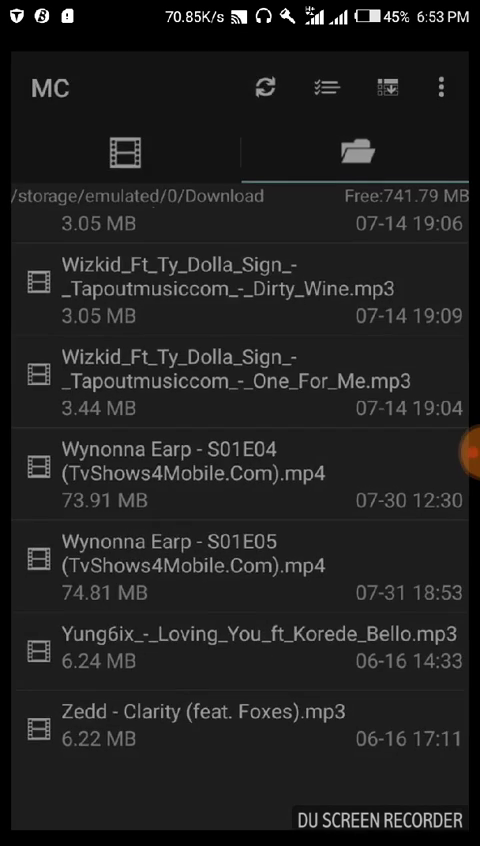